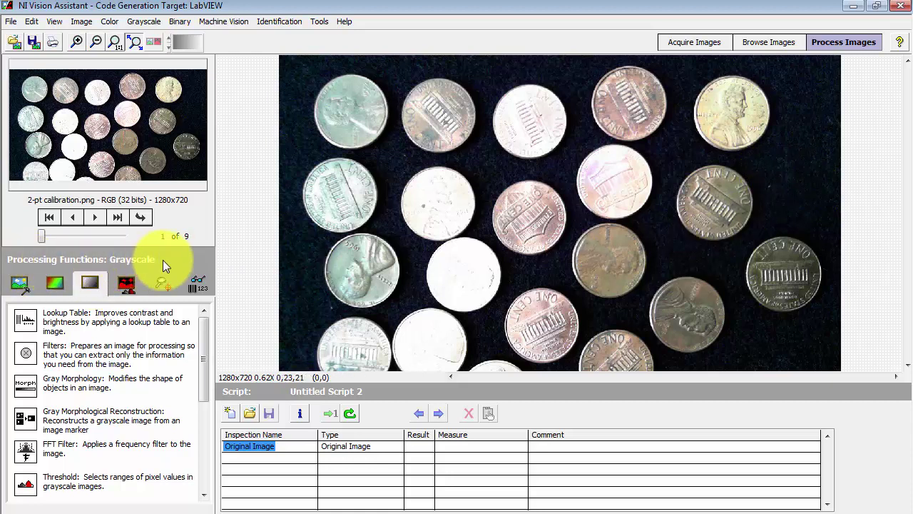
After Threshold rejects the color image, extract the HSL Luminance Plane instead.
left_click(116, 483)
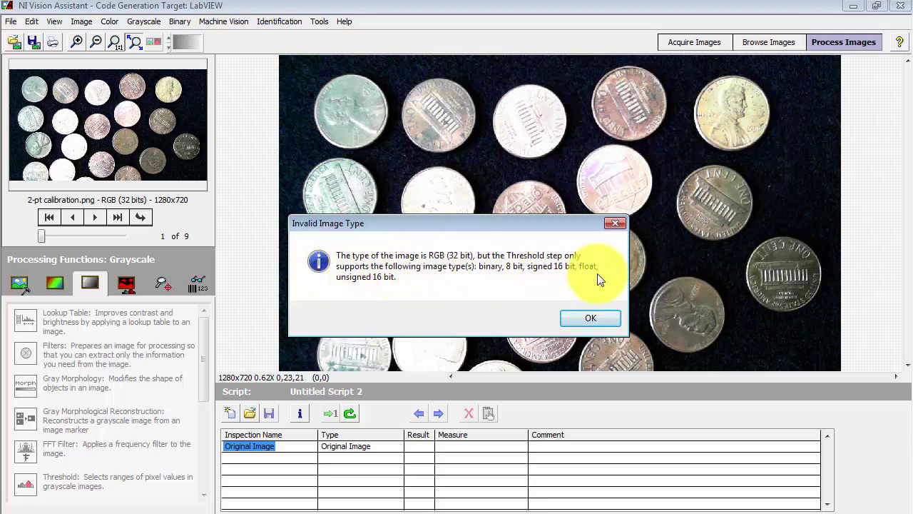
left_click(592, 316)
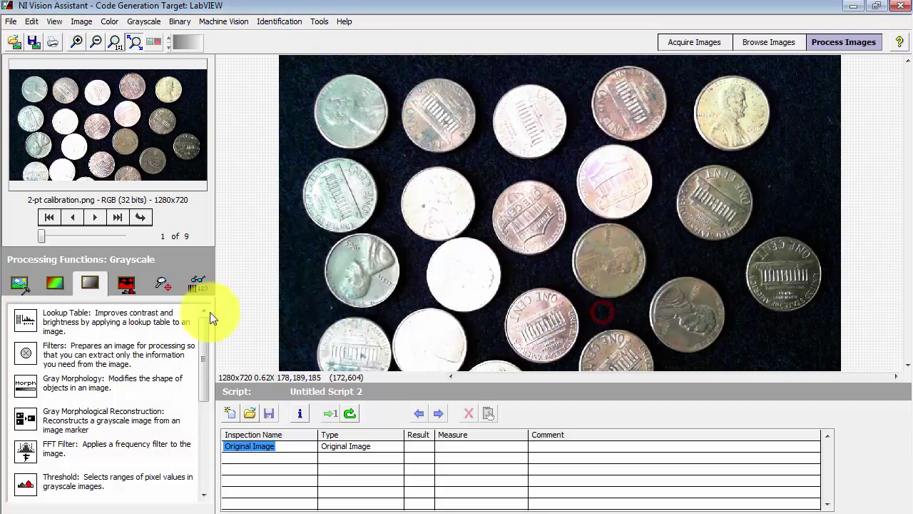
left_click(63, 282)
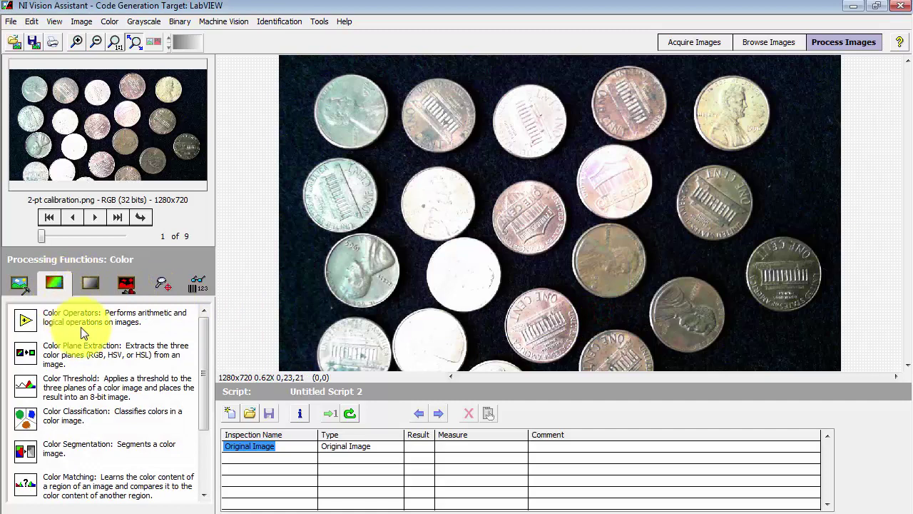
left_click(87, 353)
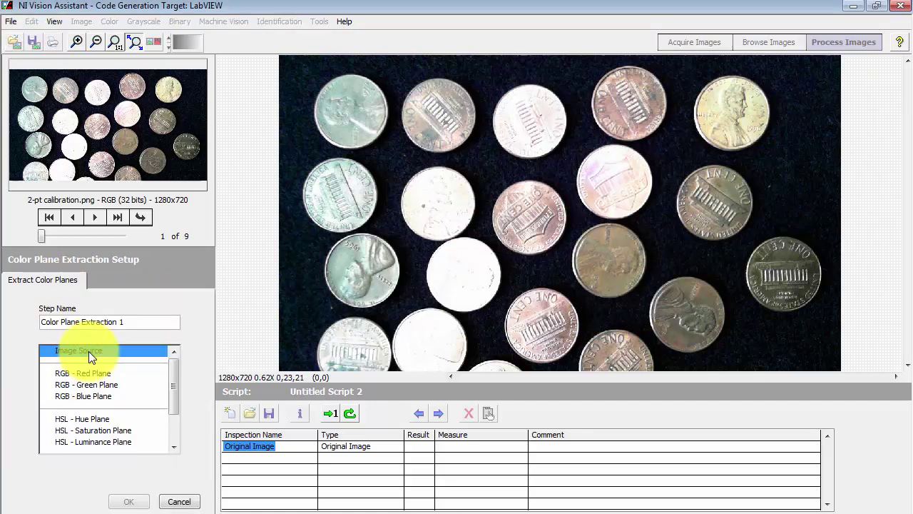
left_click(125, 441)
left_click(131, 502)
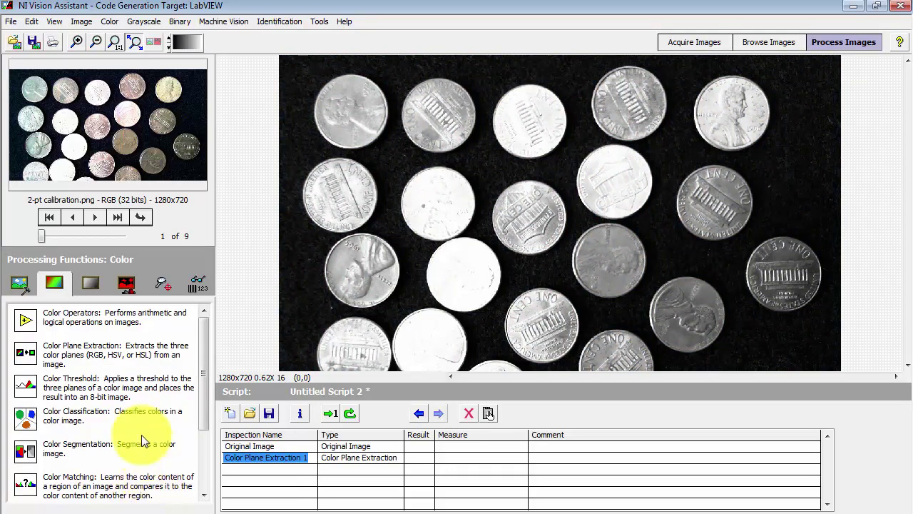
Add a Threshold and switch Look For through Dark and Gray, back to Bright Objects.
left_click(92, 282)
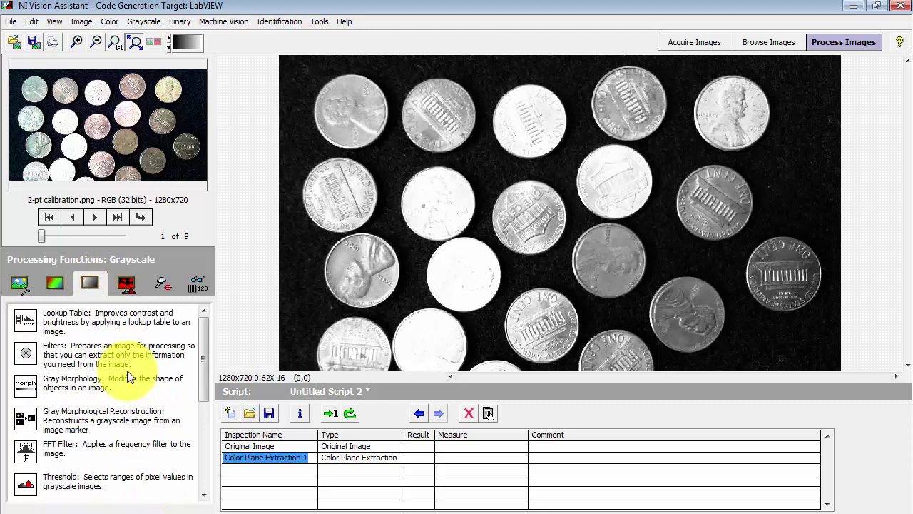
left_click(121, 485)
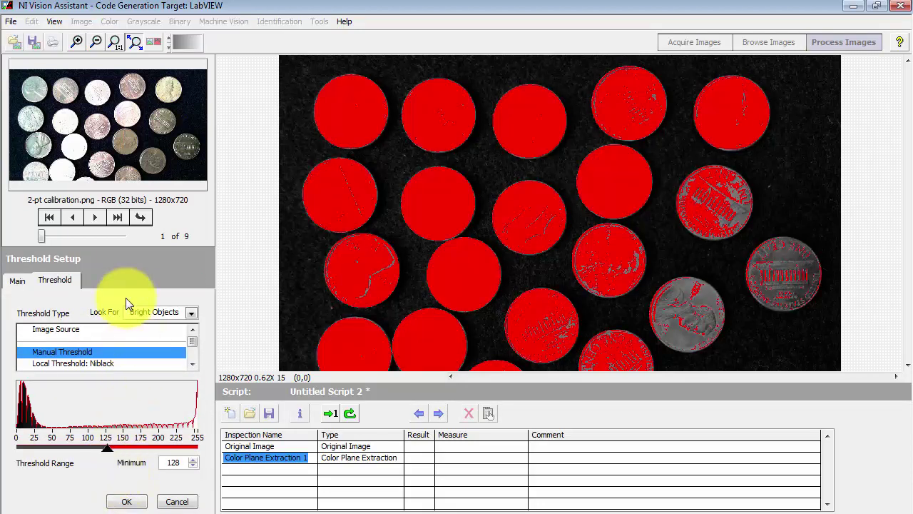
left_click(191, 313)
left_click(181, 339)
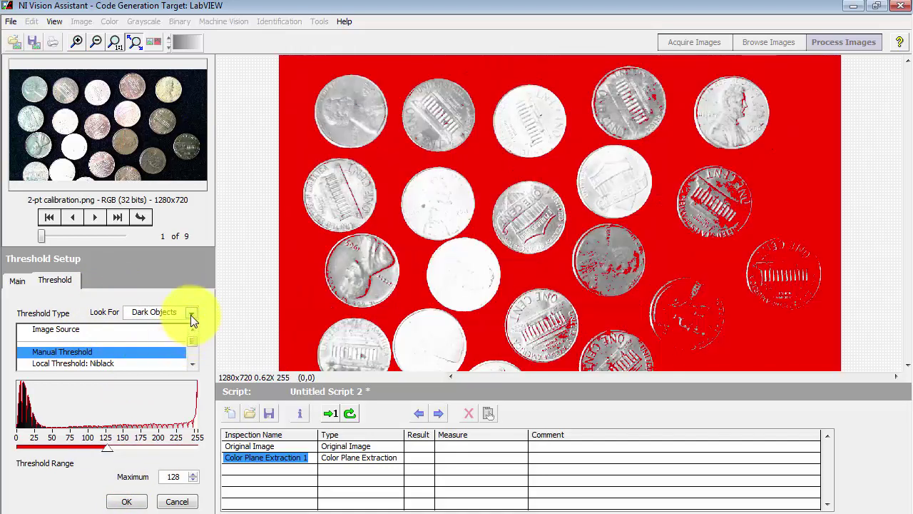
left_click(191, 313)
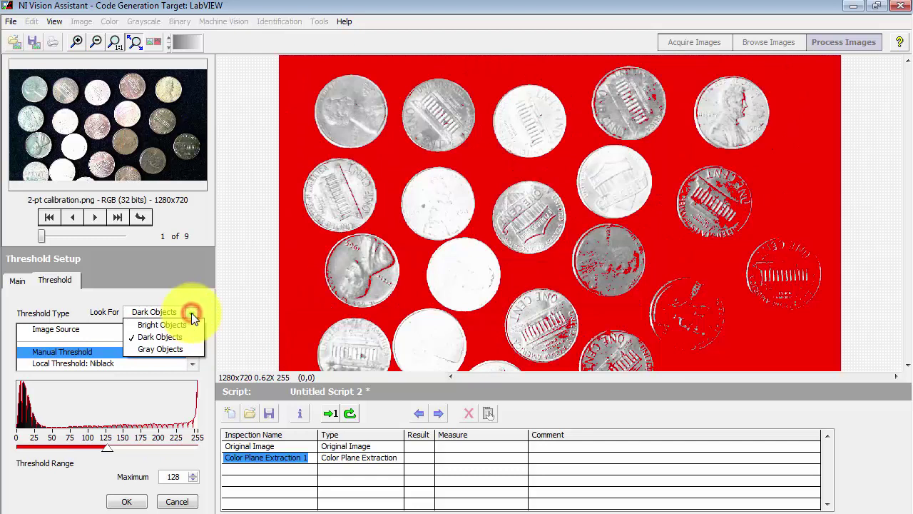
left_click(177, 348)
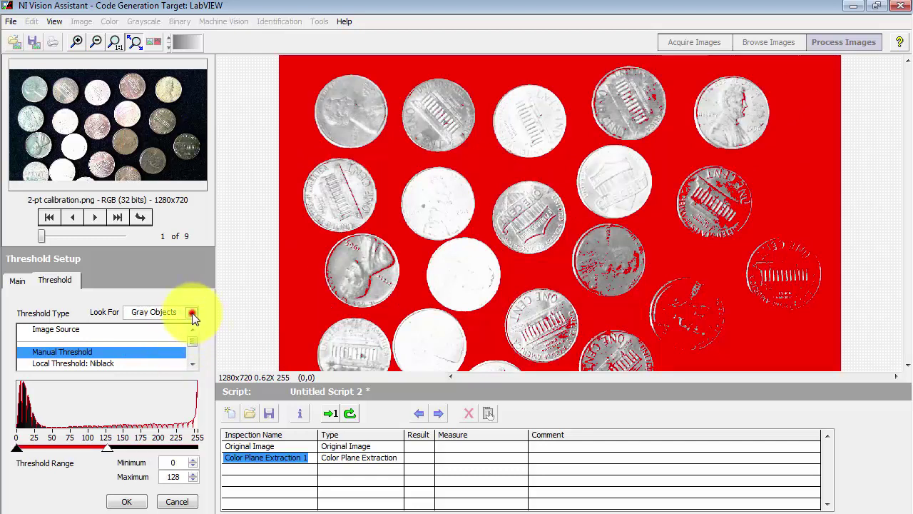
left_click(192, 314)
left_click(180, 325)
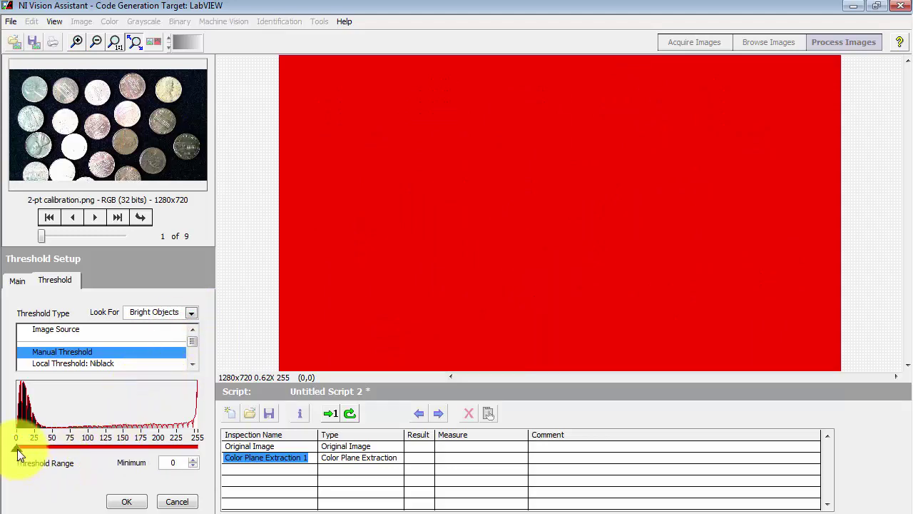
Try threshold minimums of 14, 9, 13, 123 and 94, settling at 69.
left_click_drag(21, 448, 28, 450)
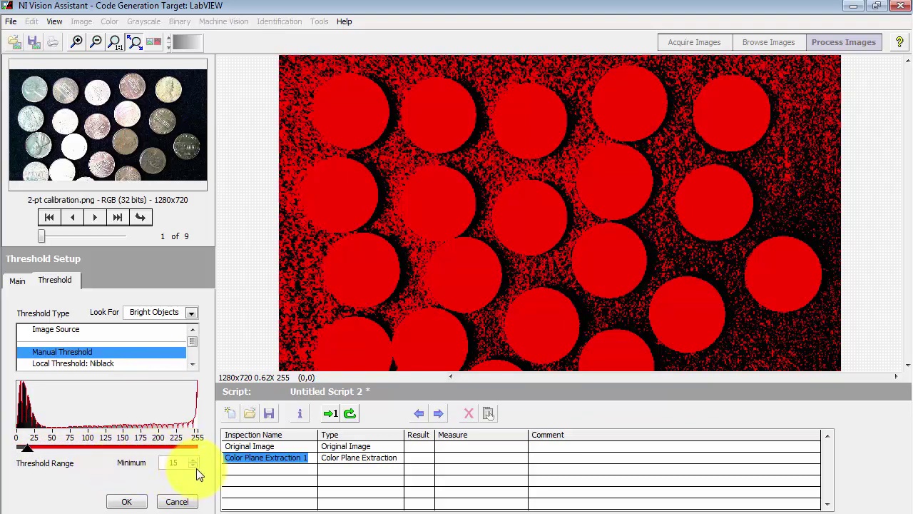
left_click_drag(195, 467, 196, 468)
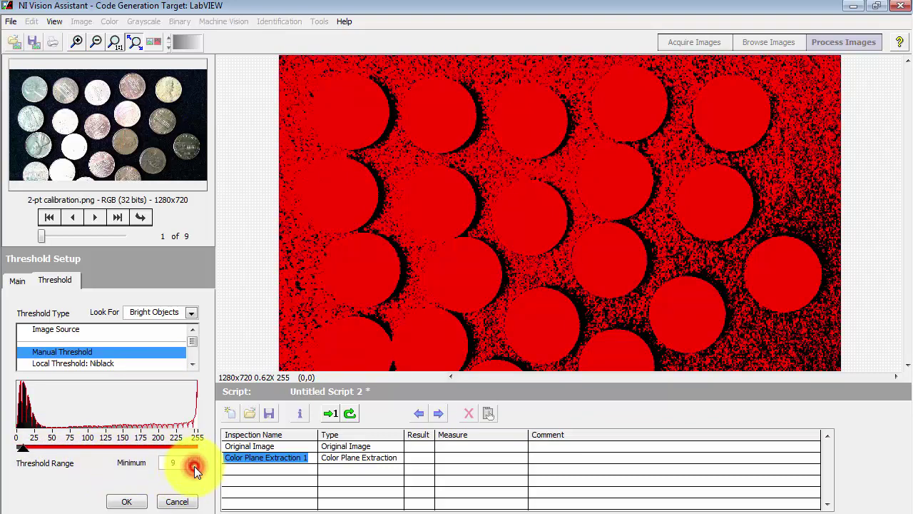
left_click(193, 459)
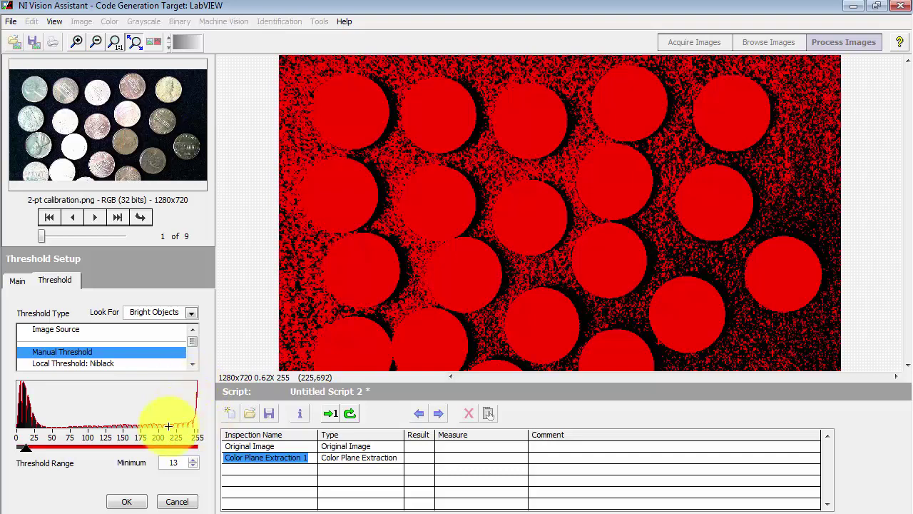
left_click_drag(25, 451, 104, 449)
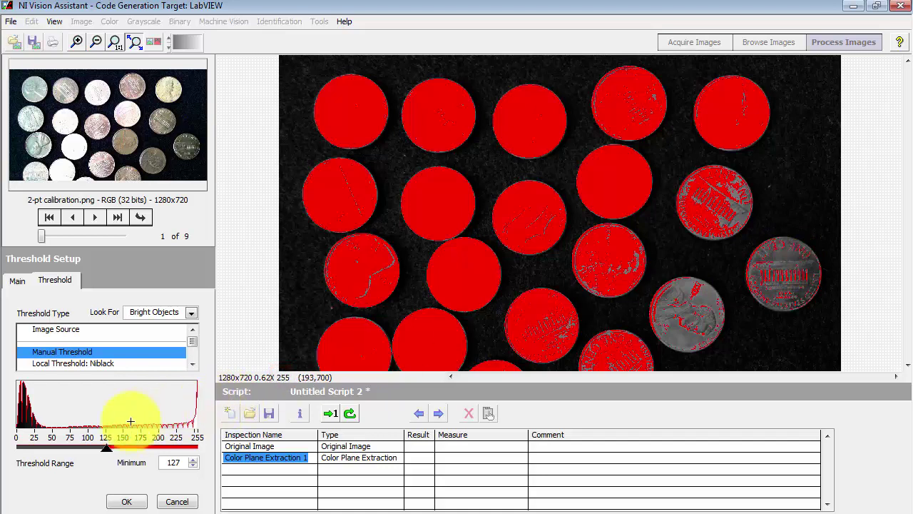
left_click_drag(108, 447, 65, 447)
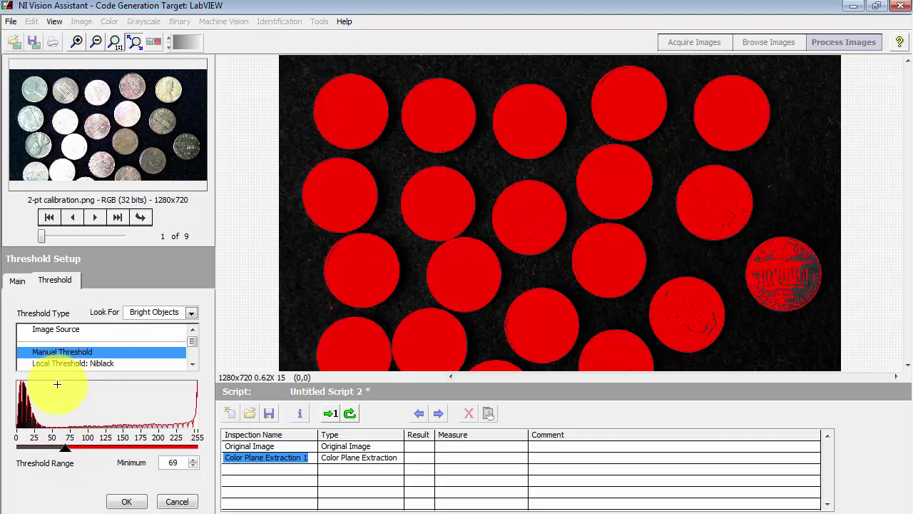
Try Niblack and background-correction local thresholding, moving the sample region toward the top-left.
left_click(111, 363)
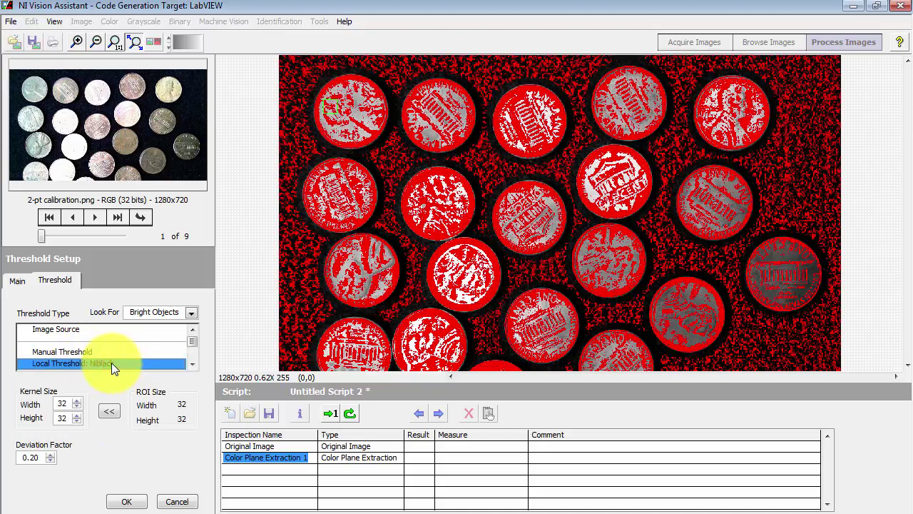
left_click(193, 363)
left_click(164, 363)
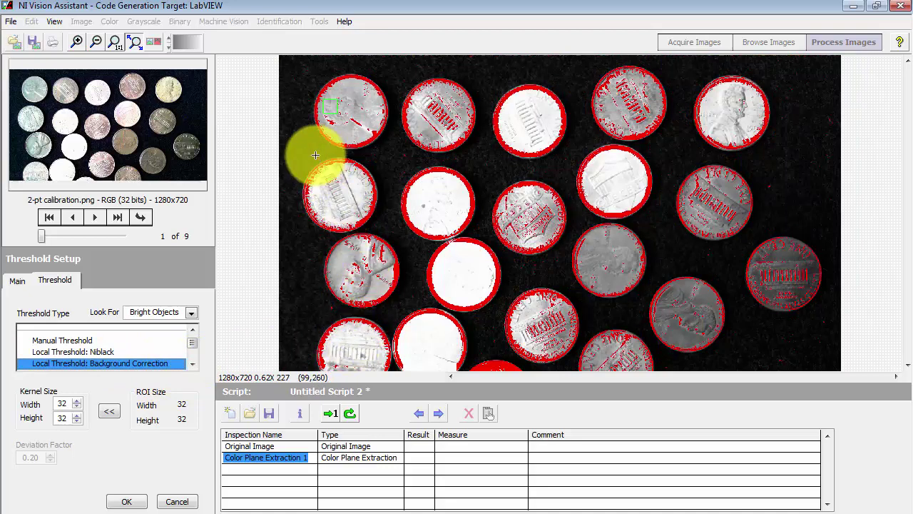
left_click_drag(330, 105, 305, 88)
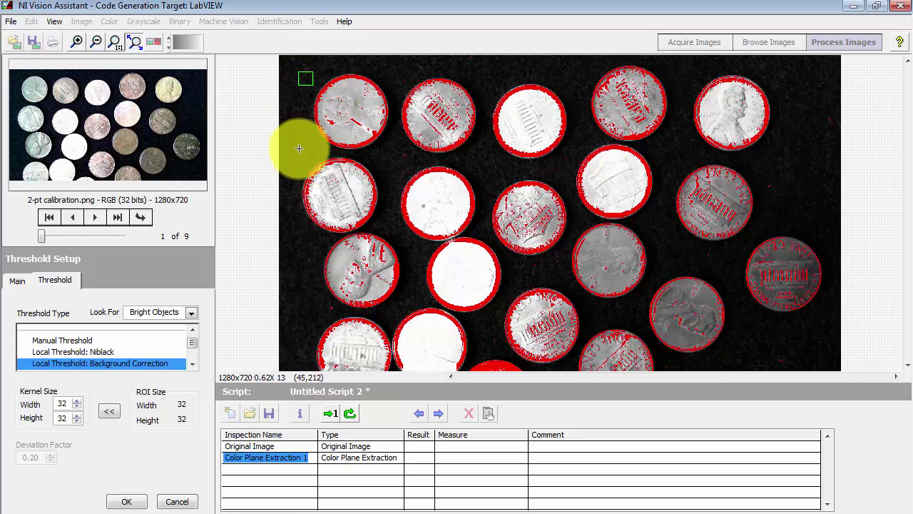
Compare the Clustering, Entropy, Metric, Moments and Inter Variance automatic thresholds.
left_click(193, 364)
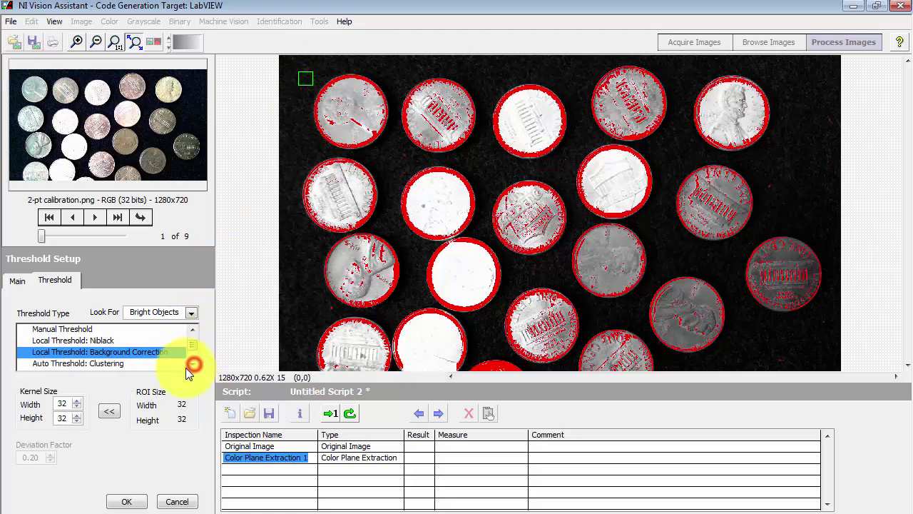
left_click(117, 363)
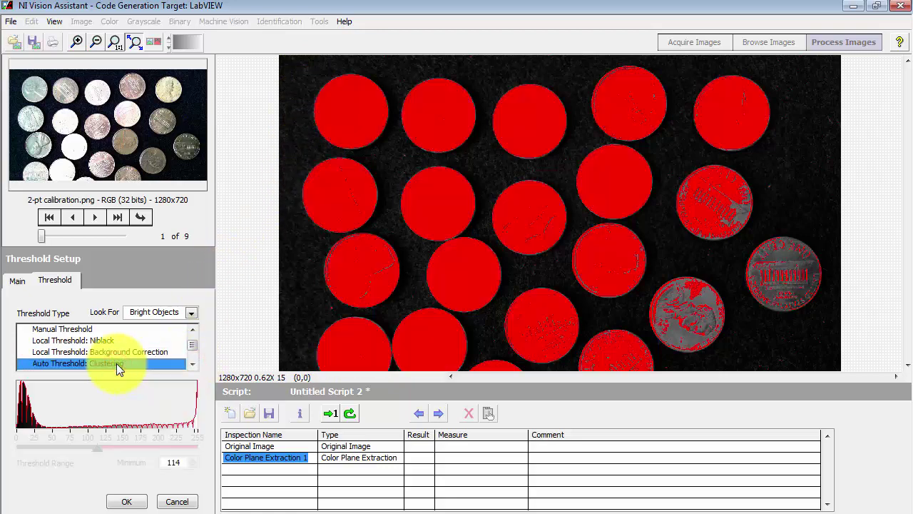
left_click(192, 364)
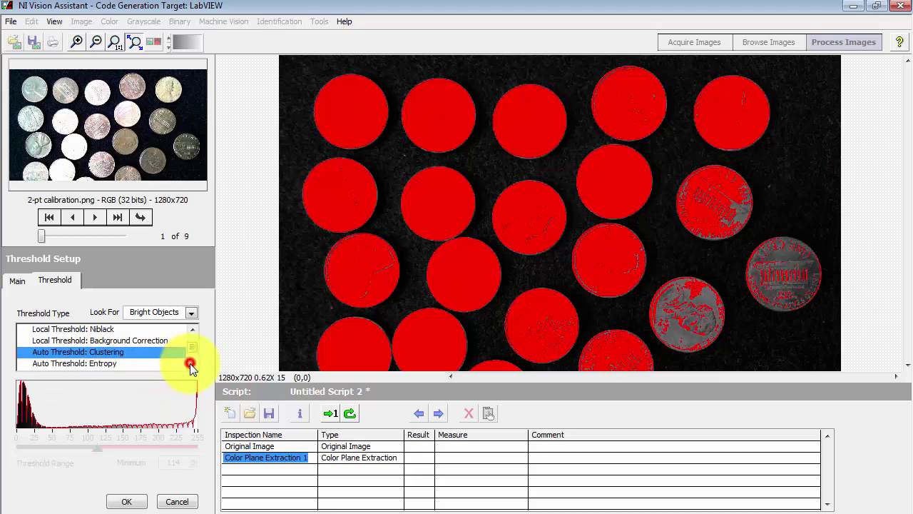
left_click(115, 365)
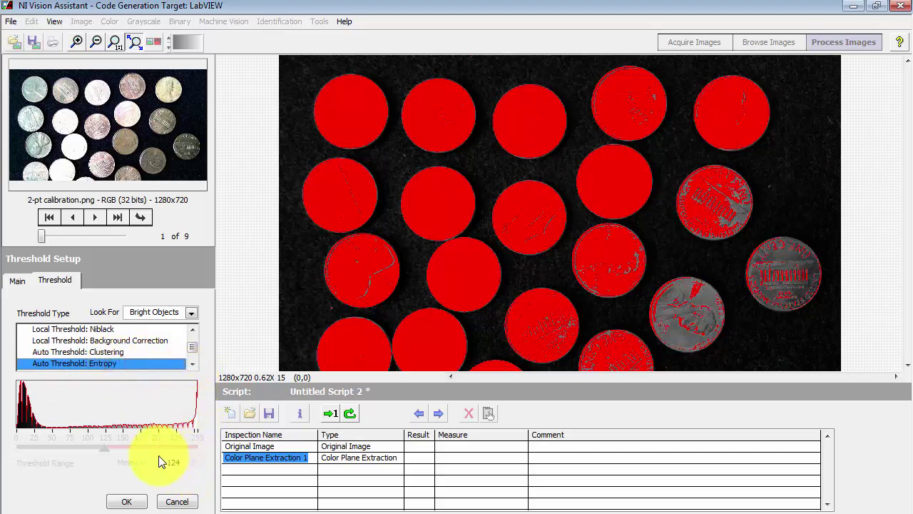
left_click(194, 365)
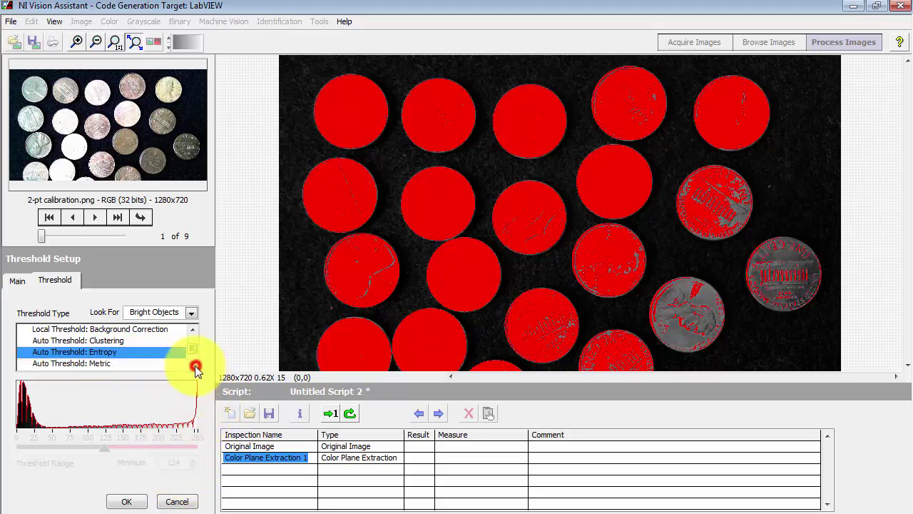
left_click(105, 365)
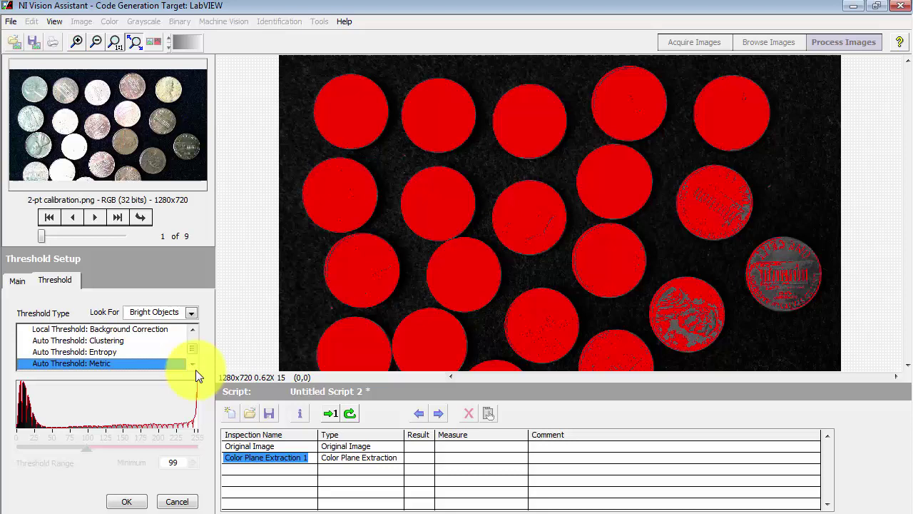
left_click(194, 365)
left_click(105, 365)
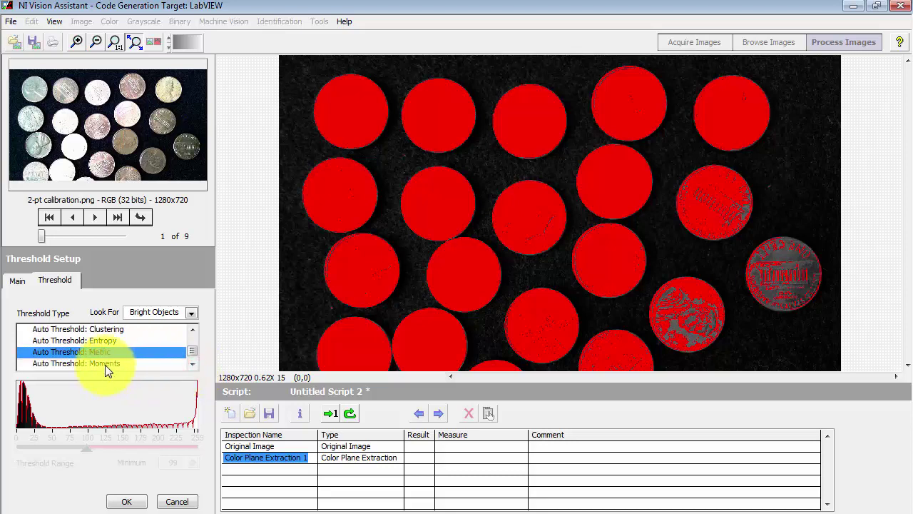
left_click(105, 365)
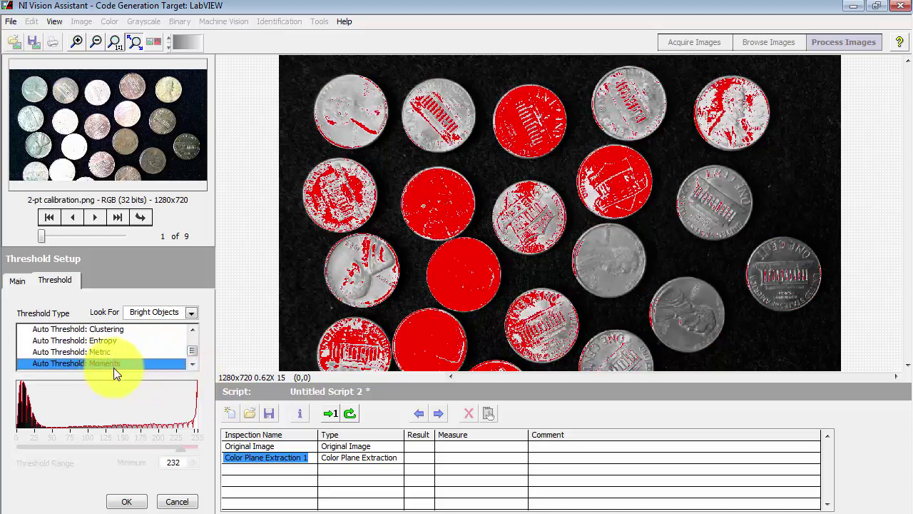
left_click(192, 365)
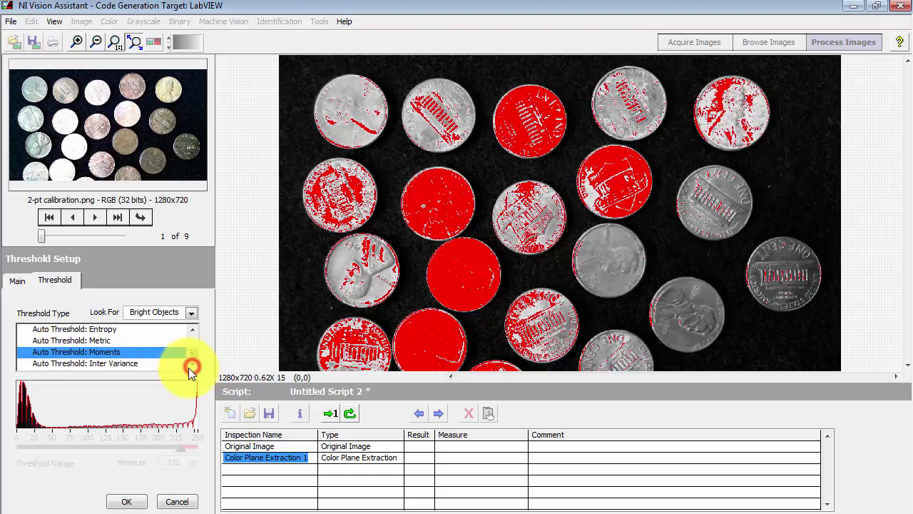
left_click(127, 364)
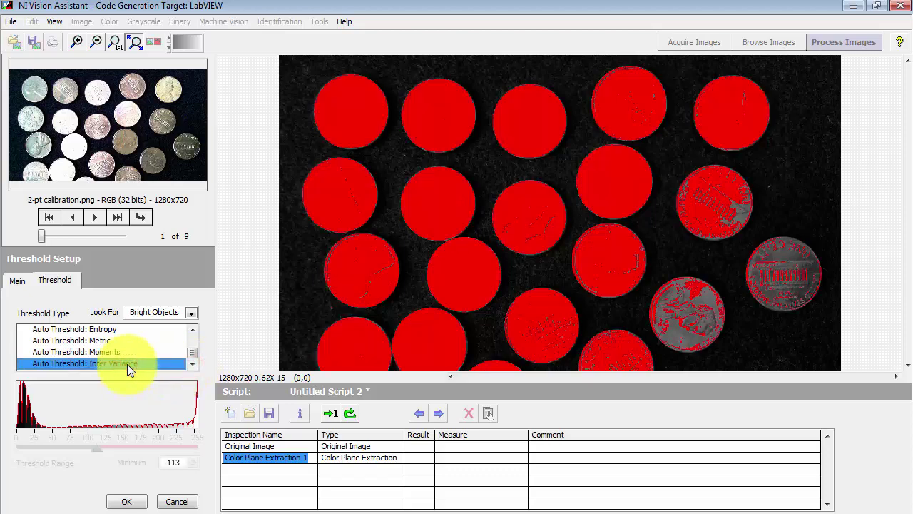
left_click(193, 365)
Settle on Auto Threshold: Metric and add Threshold 1 to the script.
left_click(193, 329)
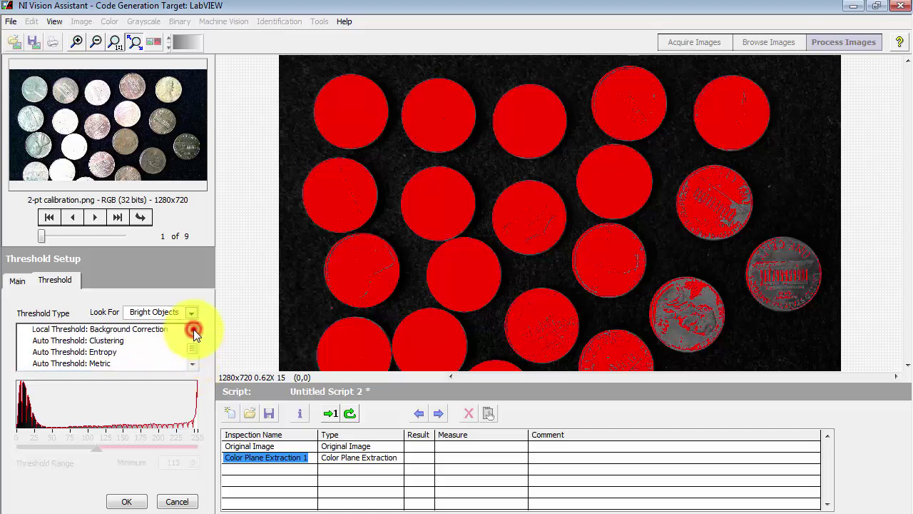
left_click(109, 362)
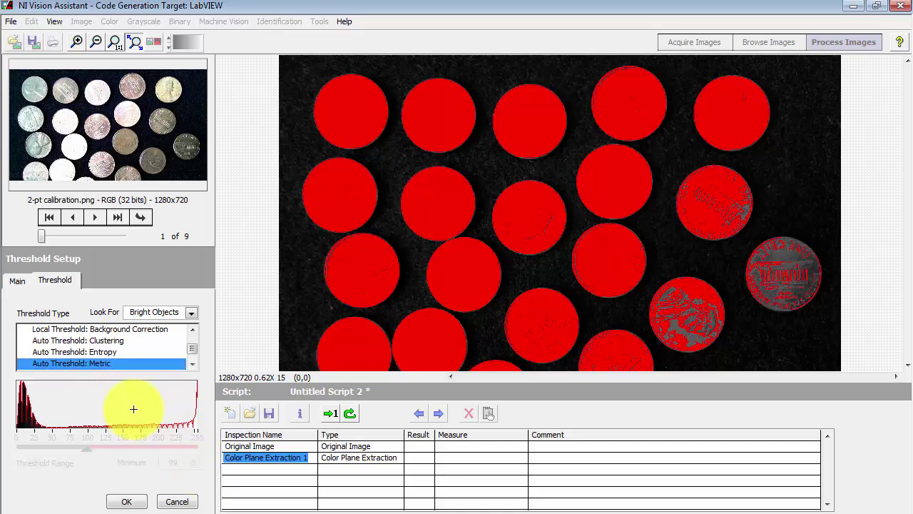
left_click(127, 501)
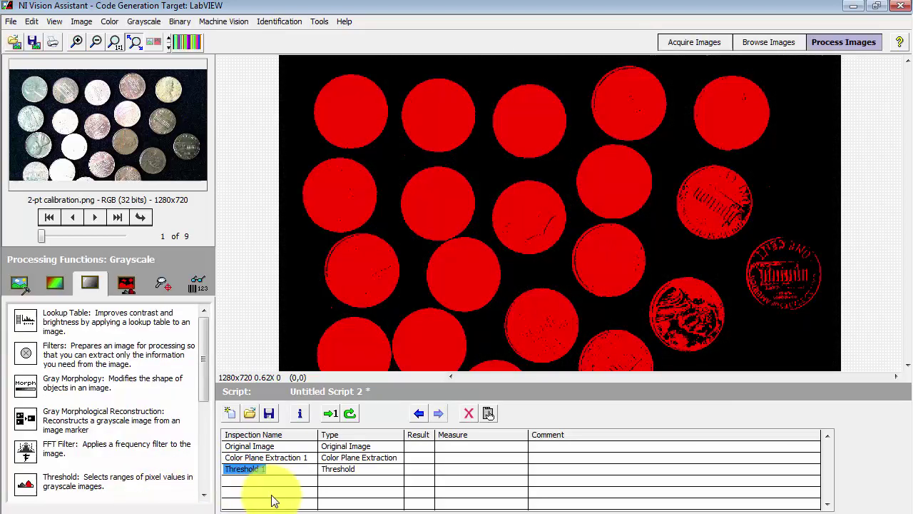